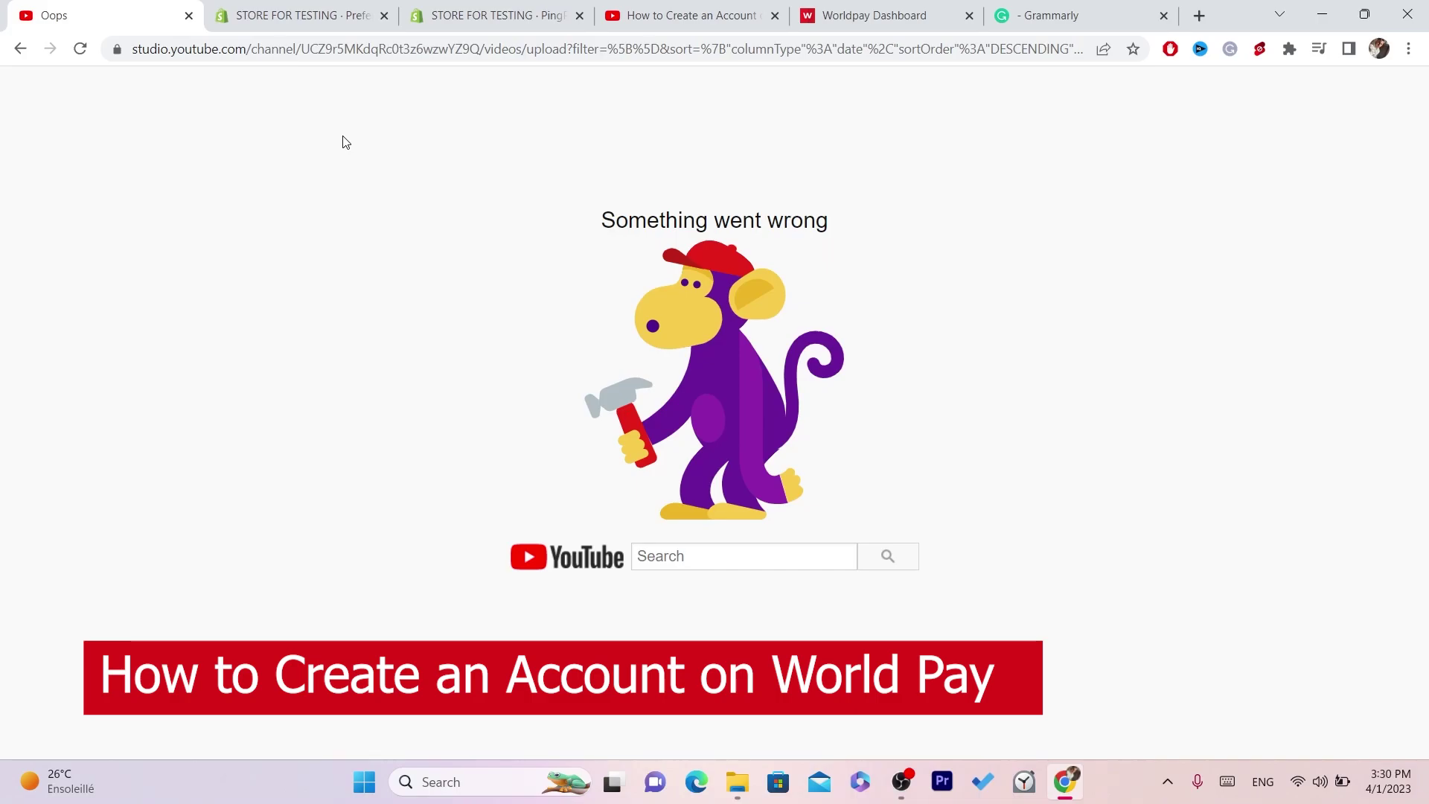
- Replace the YouTube error address with dashboard.worldpay.com, fixing typos, and load the site
click(339, 49)
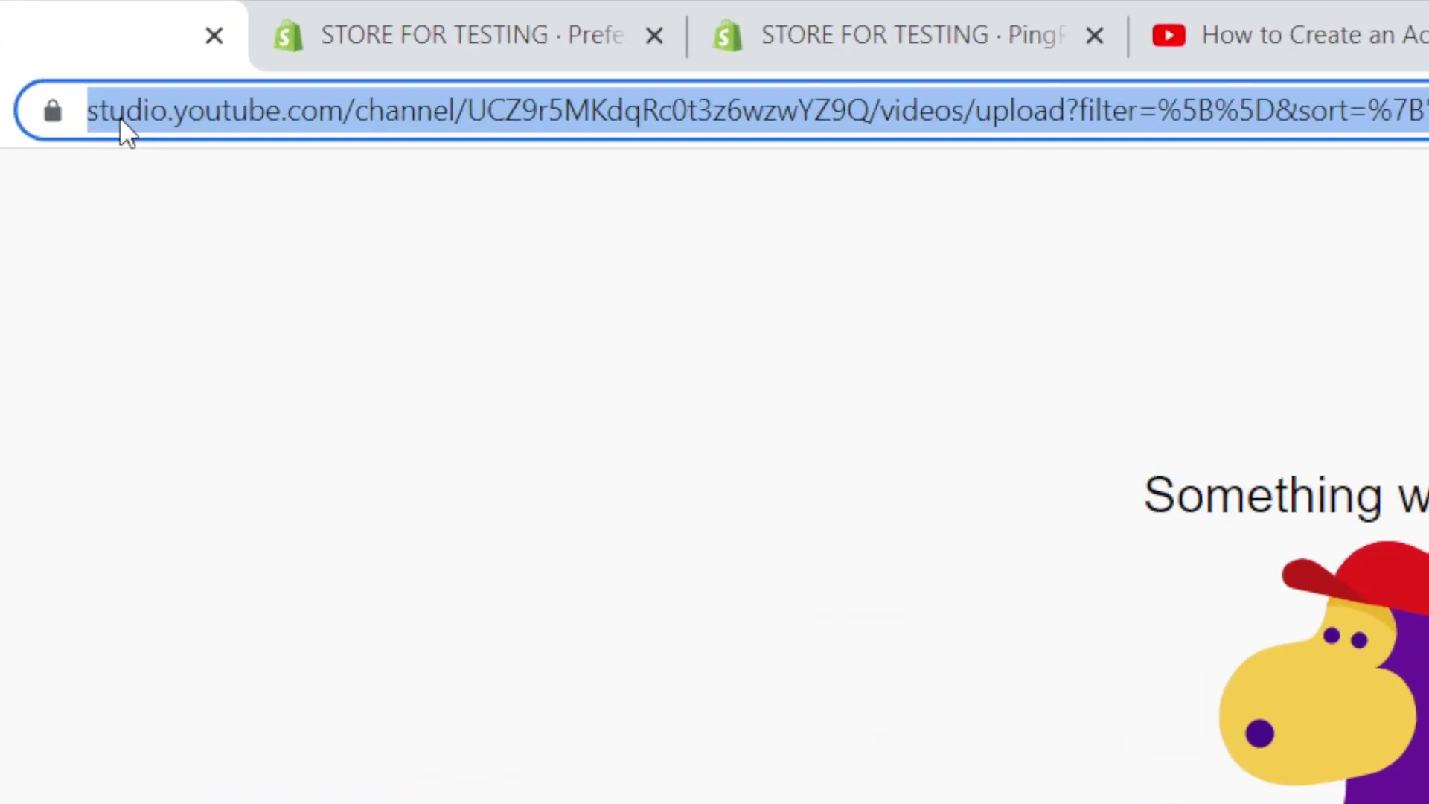
text(dAS)
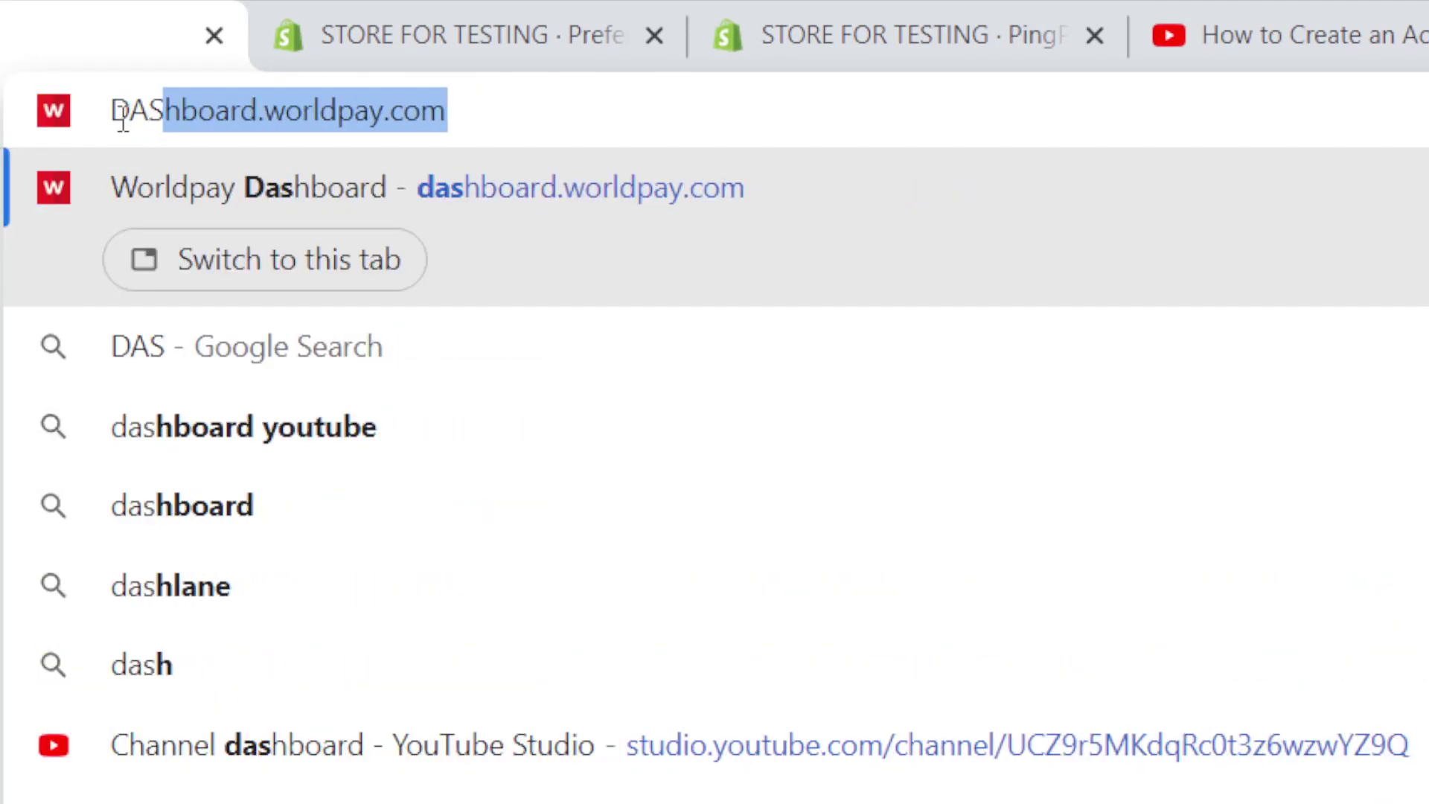
key(BackSpace)
key(BackSpace)
key(BackSpace)
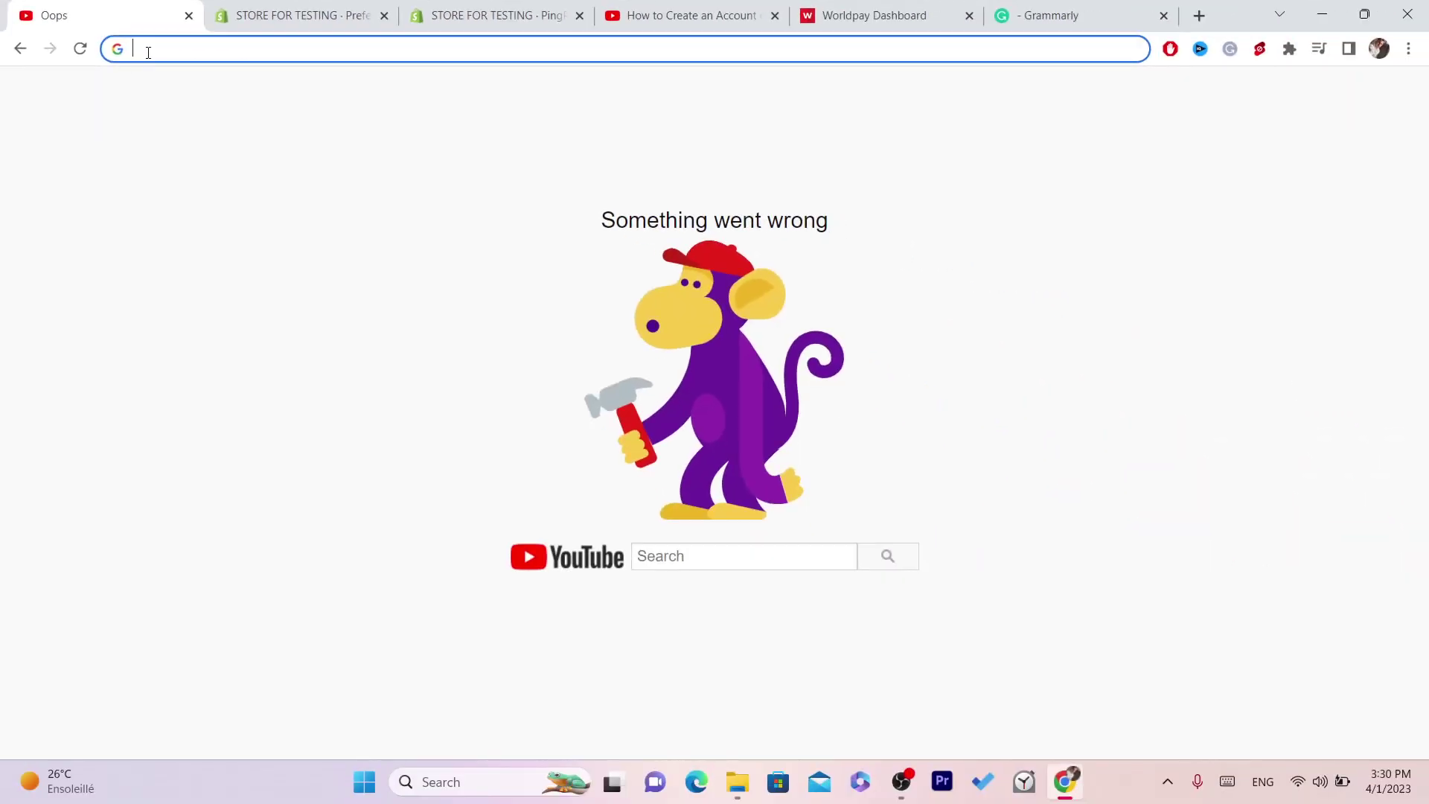
text(dashboard)
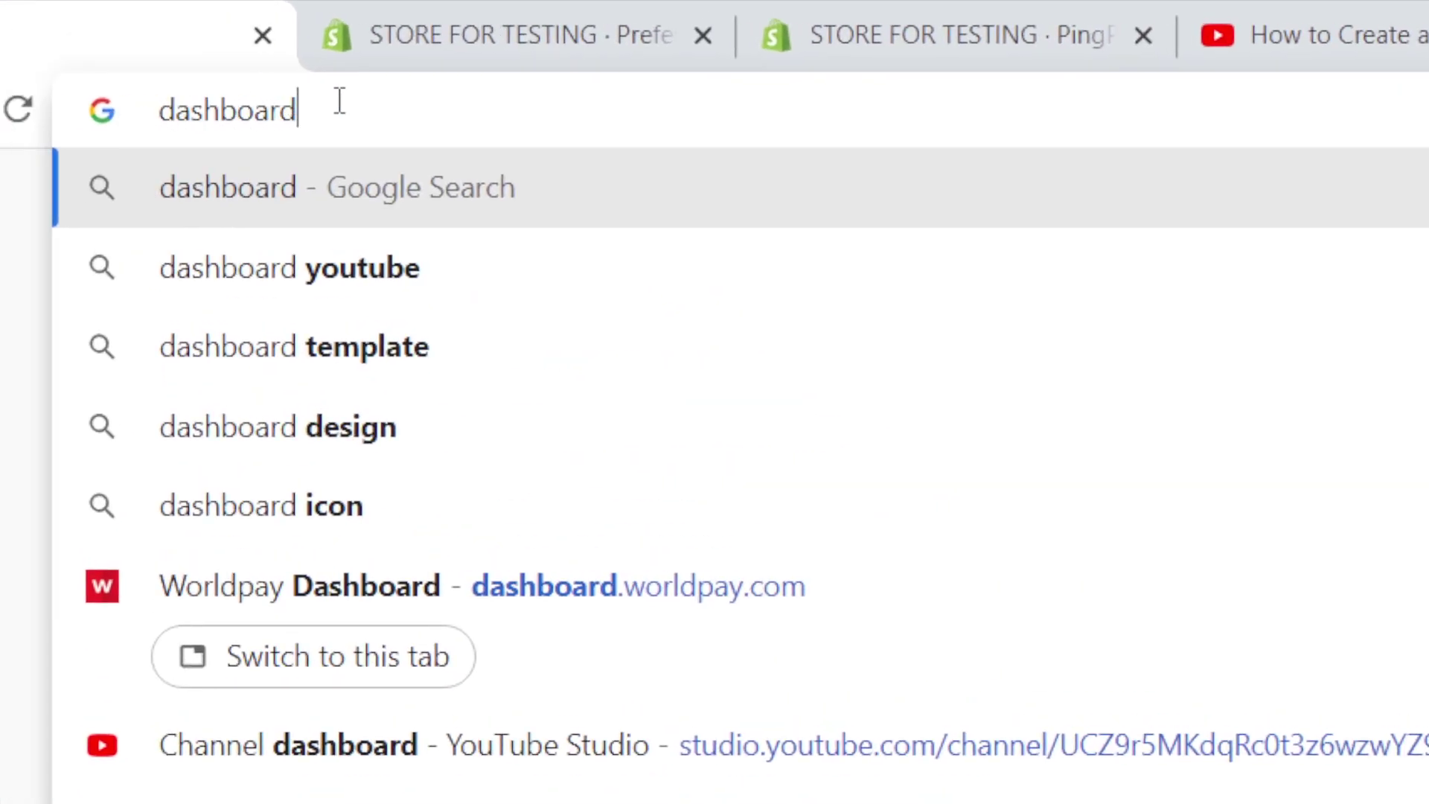
text(/)
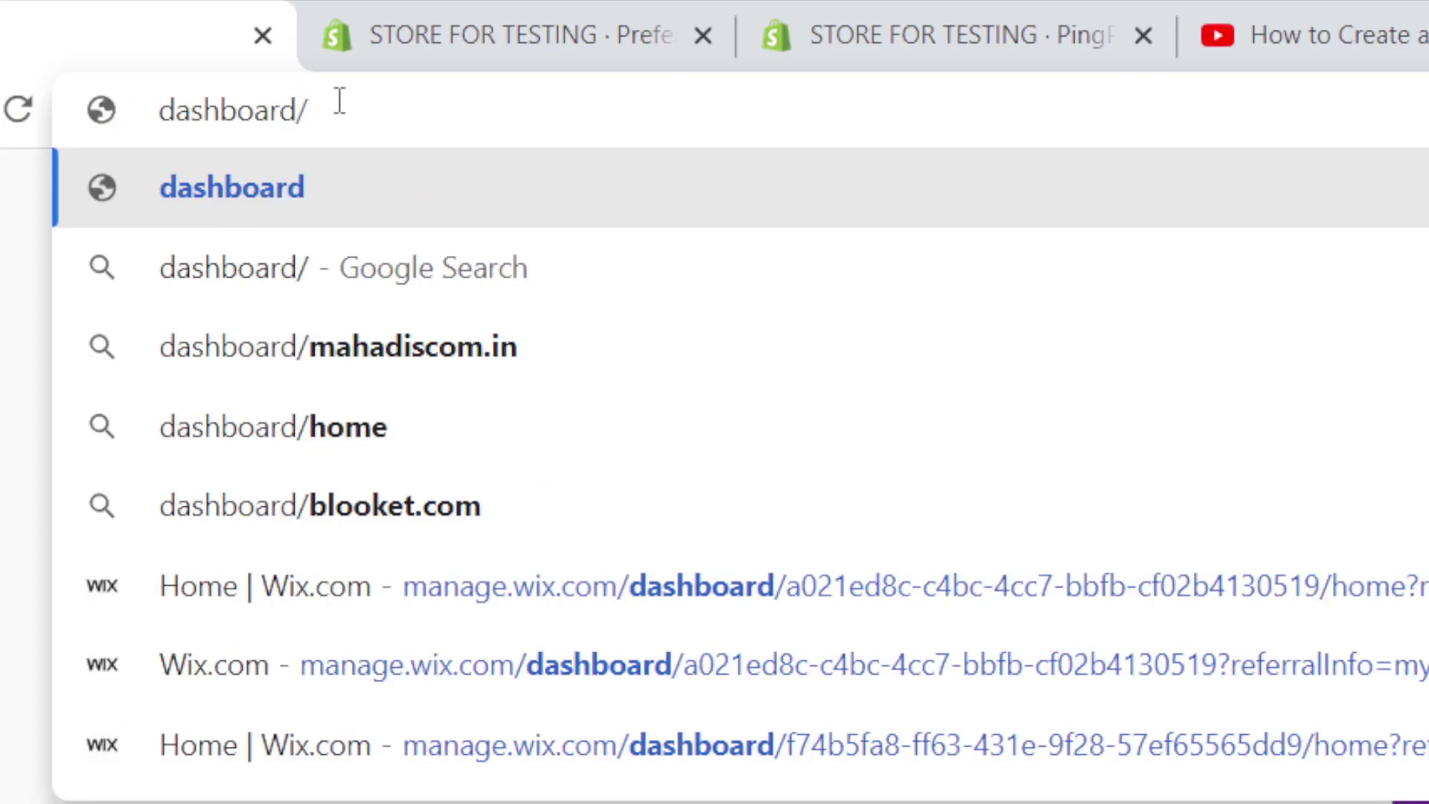
key(BackSpace)
text(.)
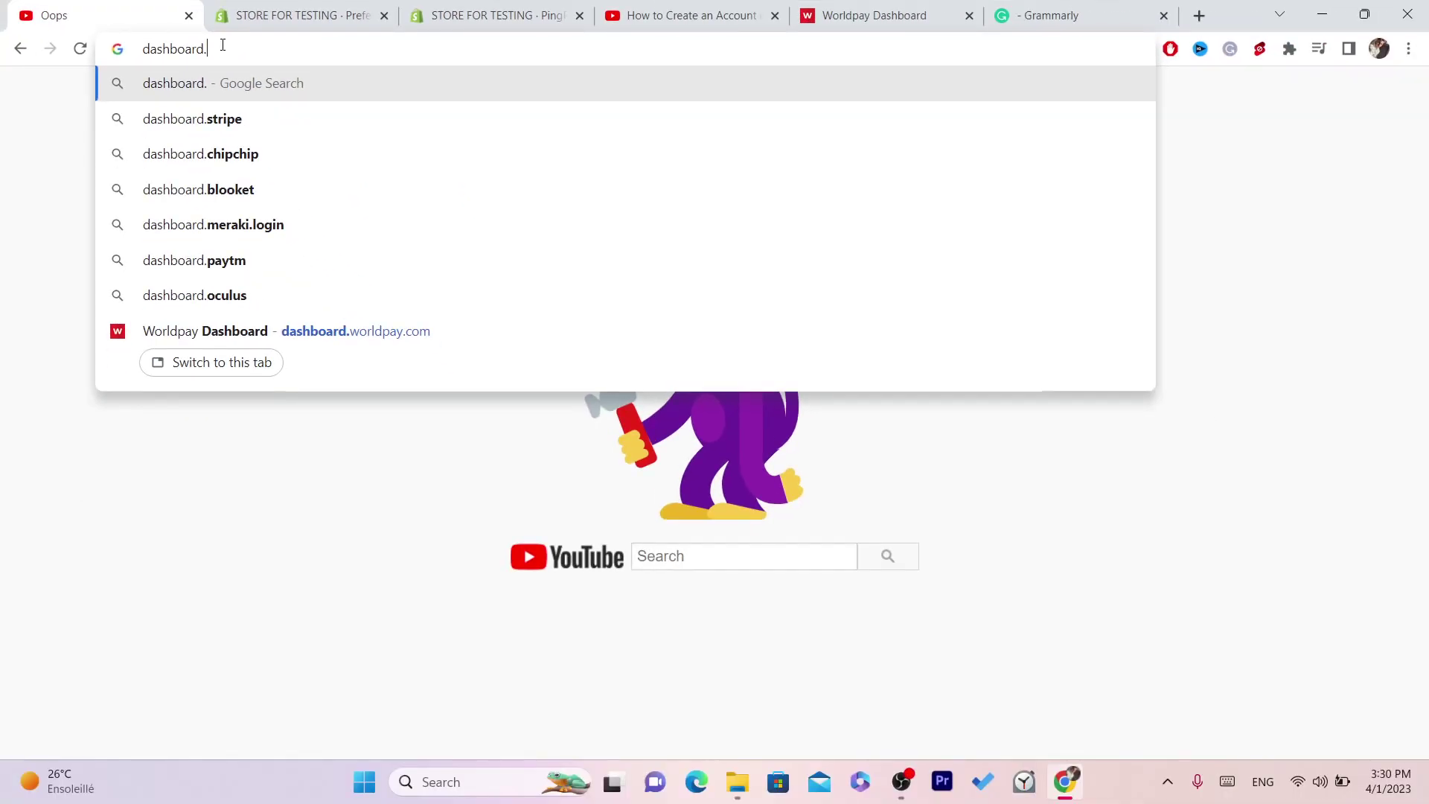
text(world)
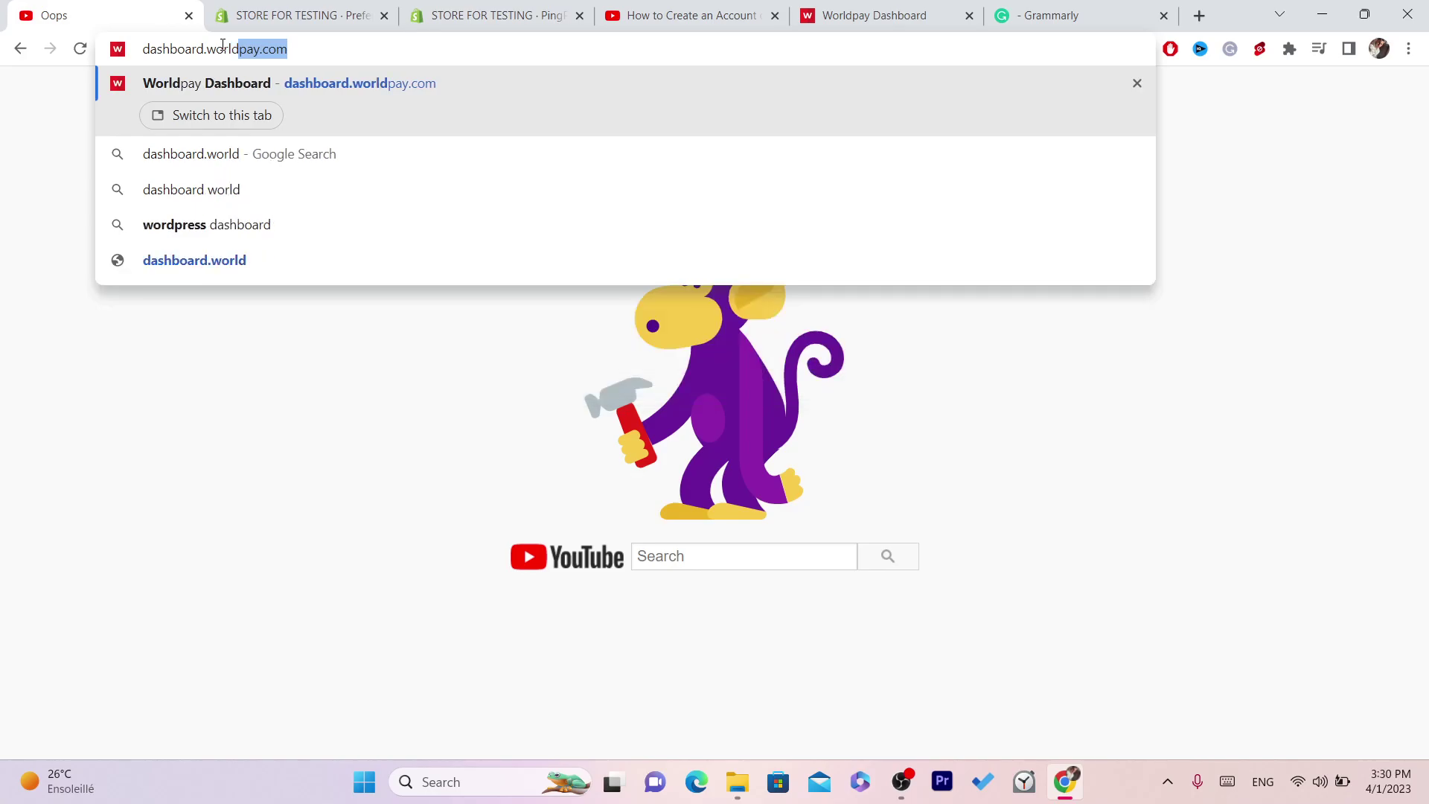
text(PA)
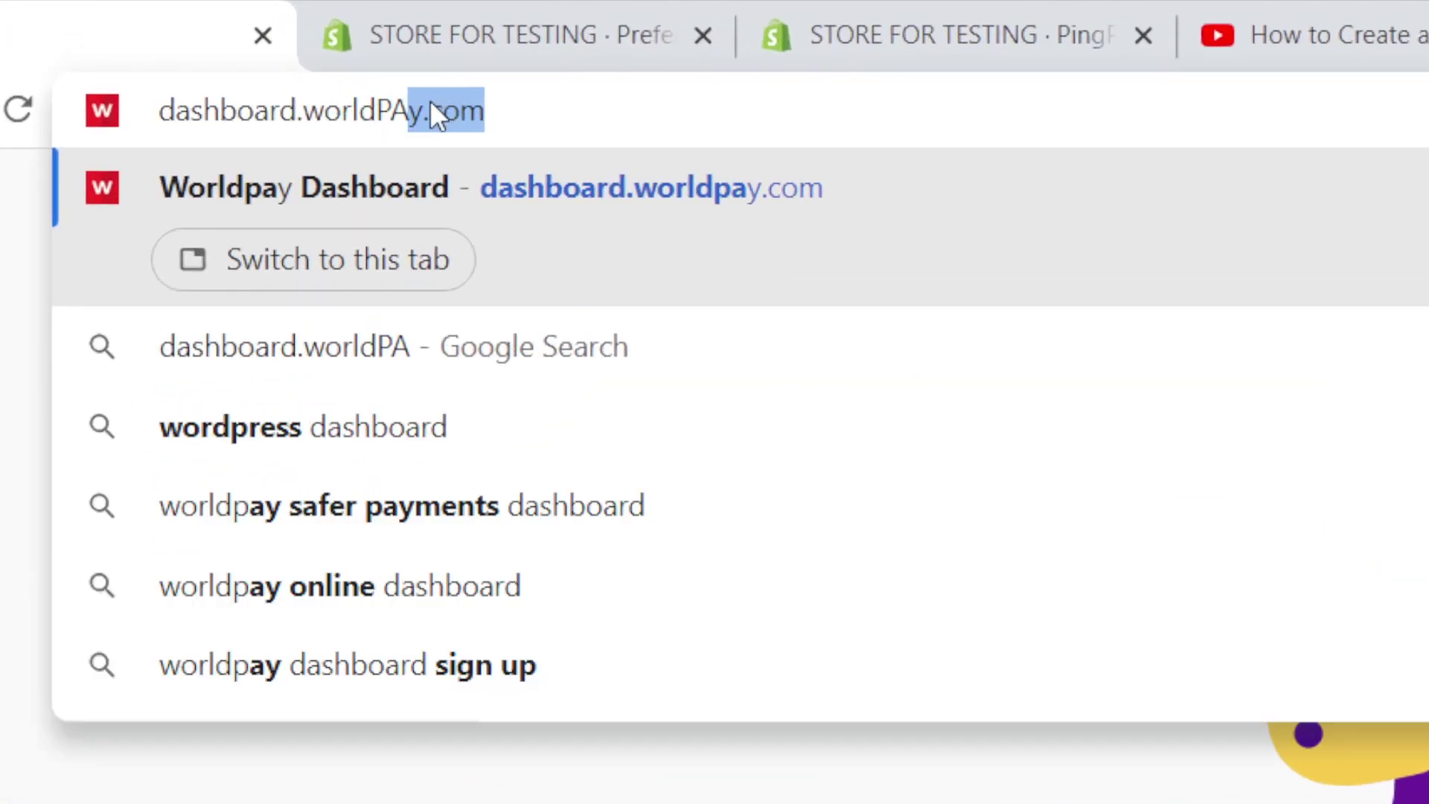
text(Y)
key(BackSpace)
key(BackSpace)
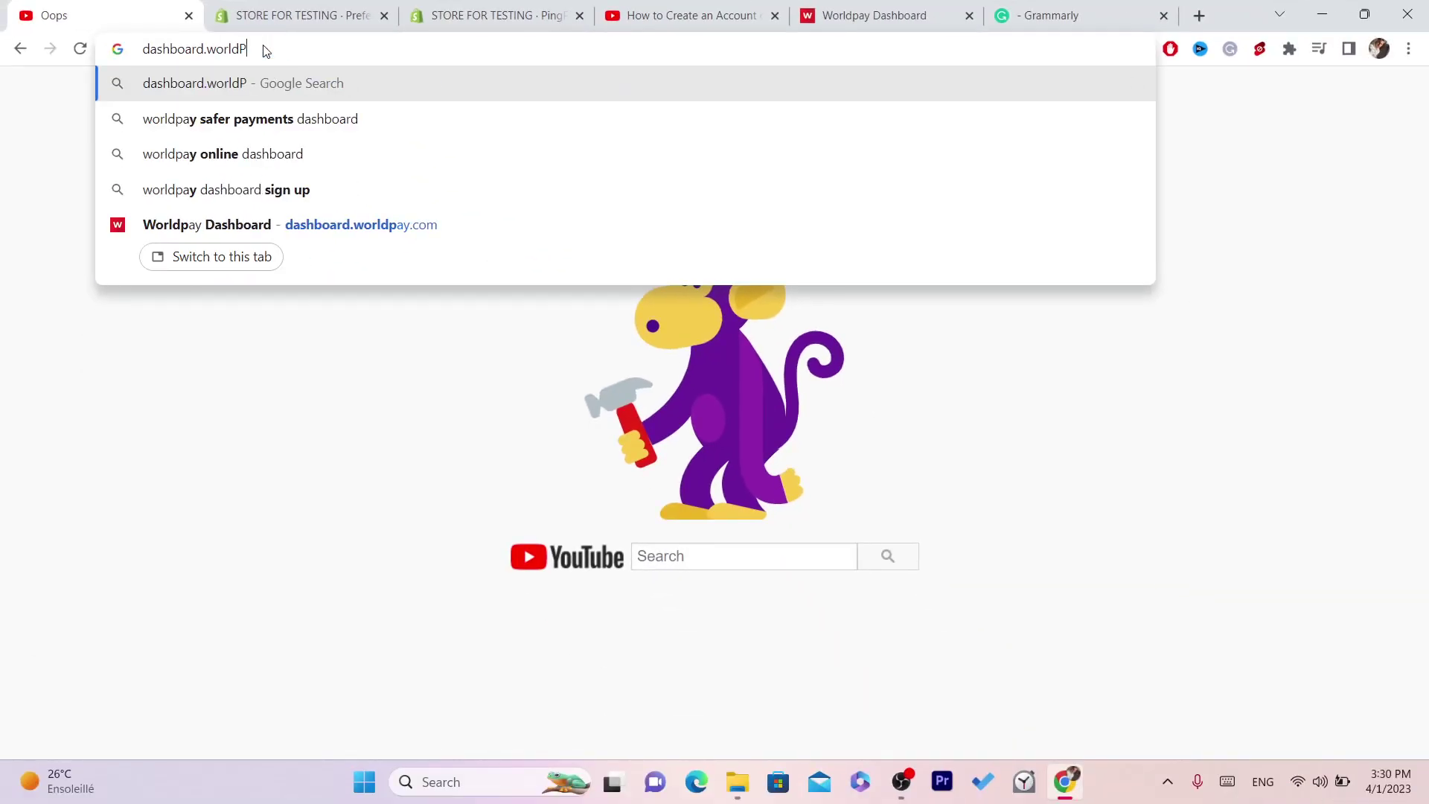
key(BackSpace)
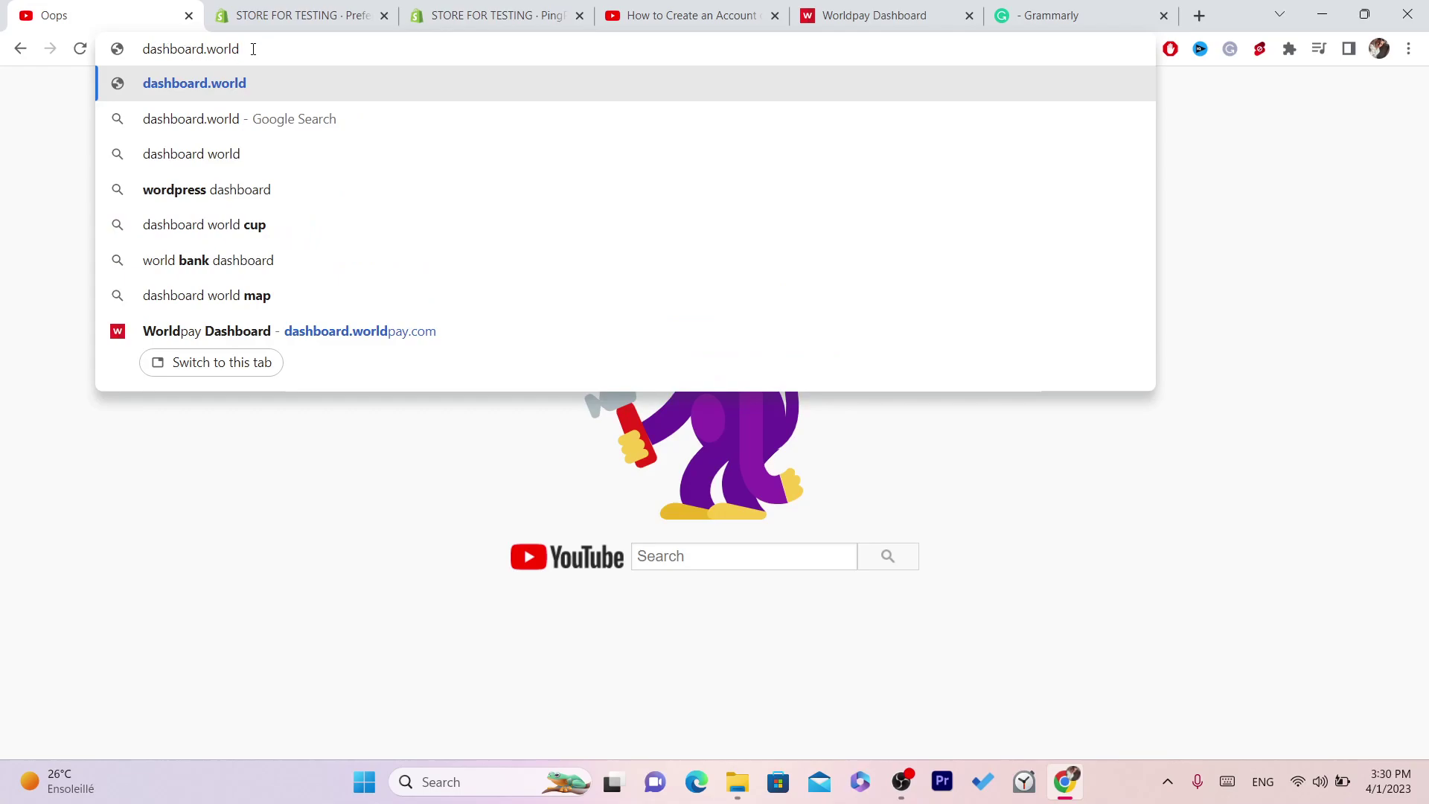
text(p)
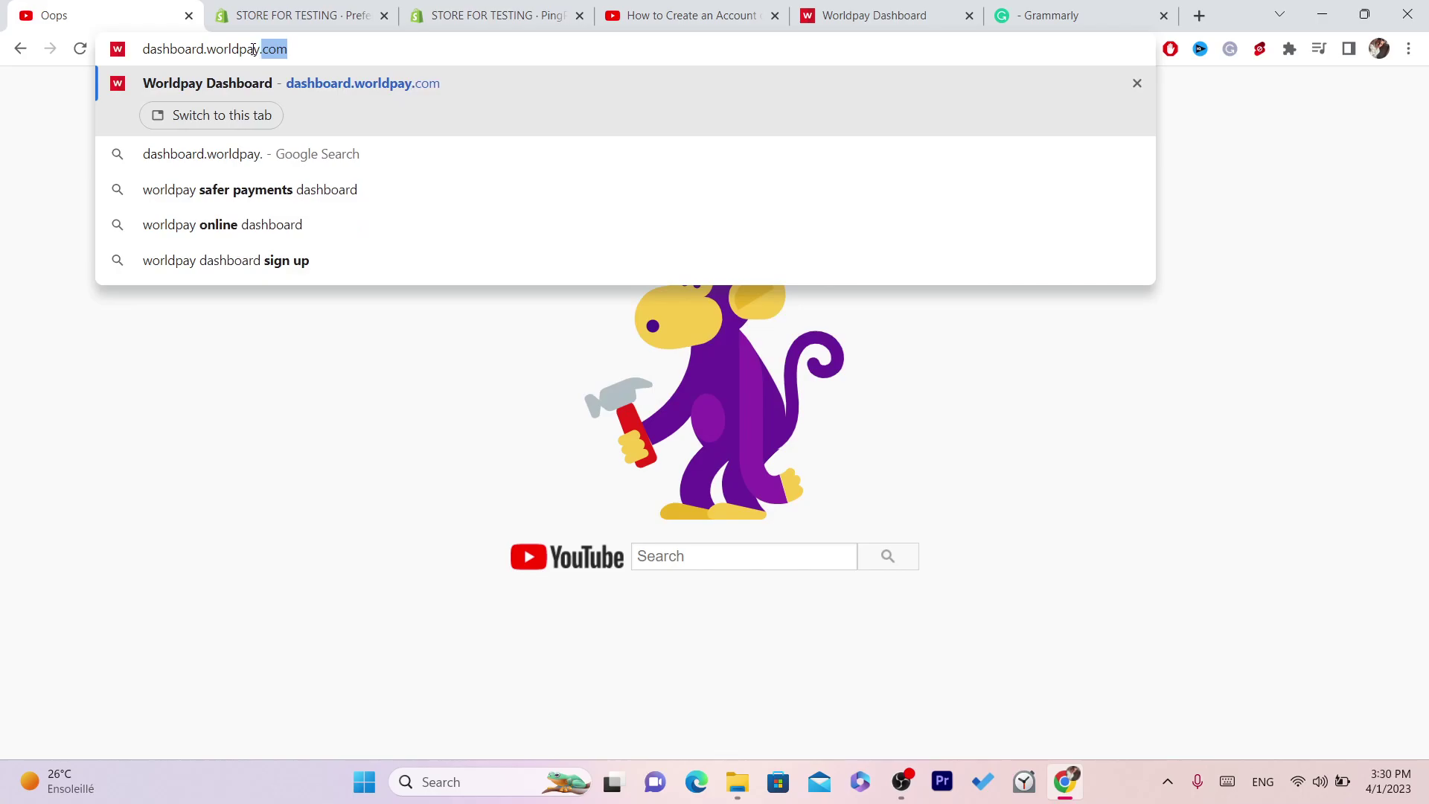
text(ay.com)
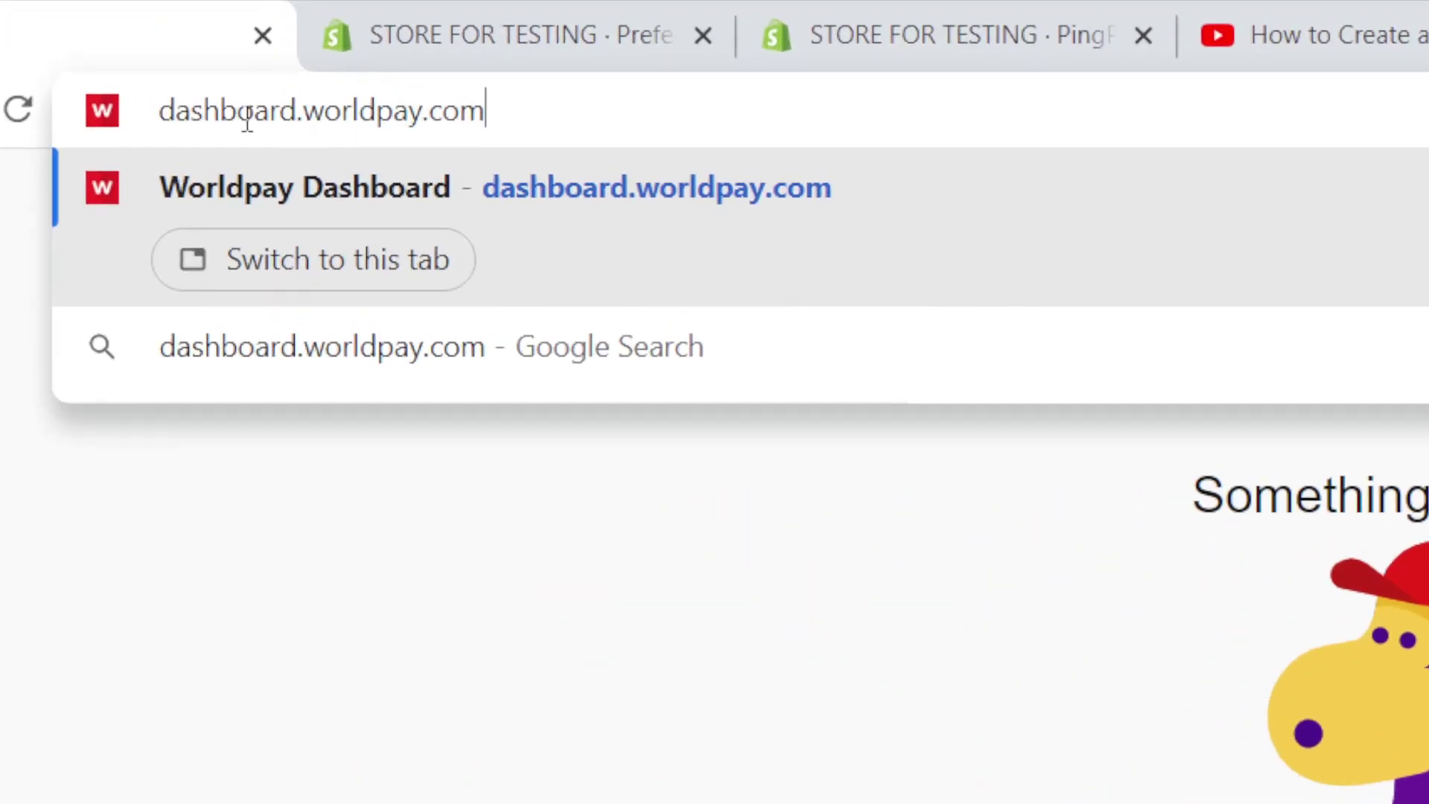
drag(158, 111, 308, 108)
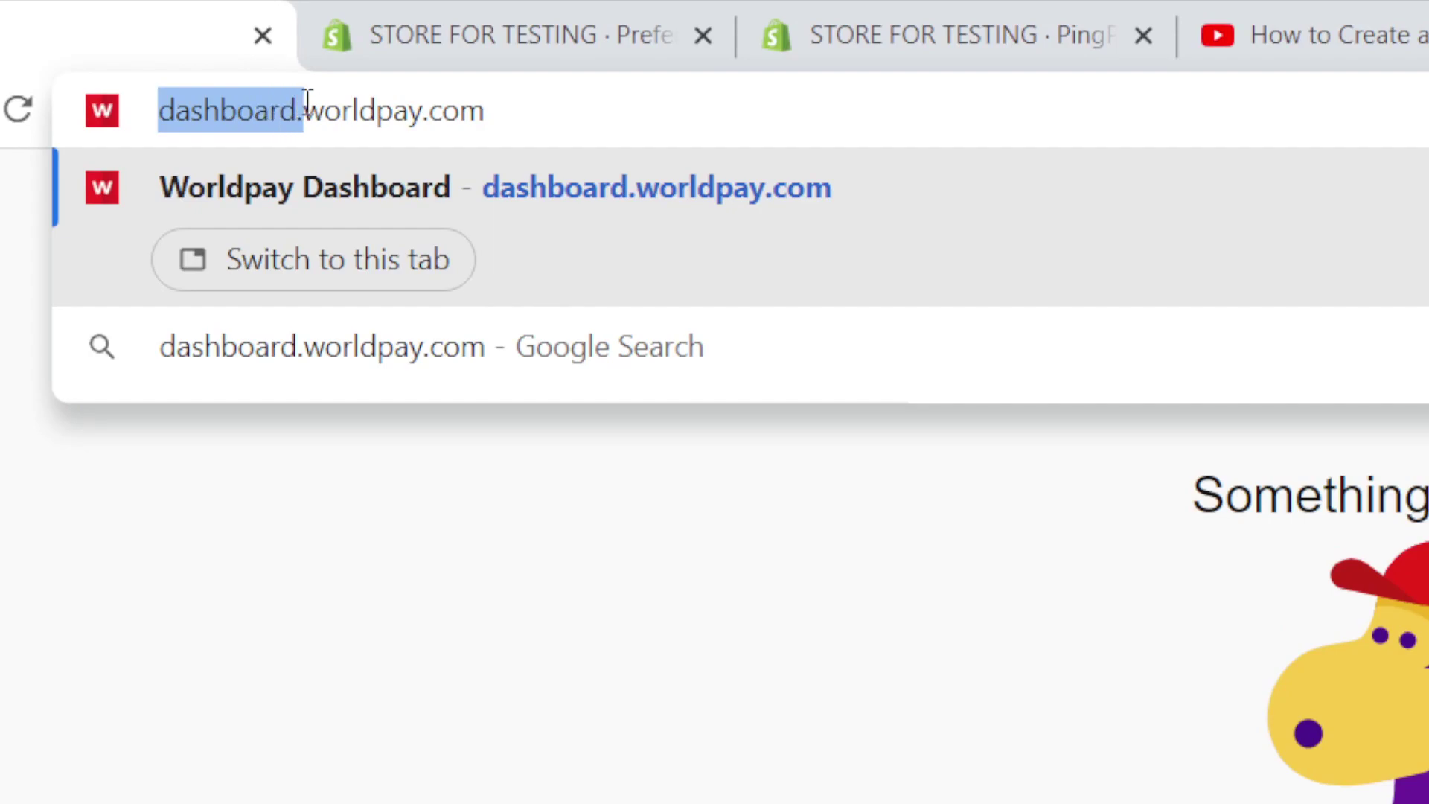
drag(308, 109, 487, 108)
click(560, 94)
key(Return)
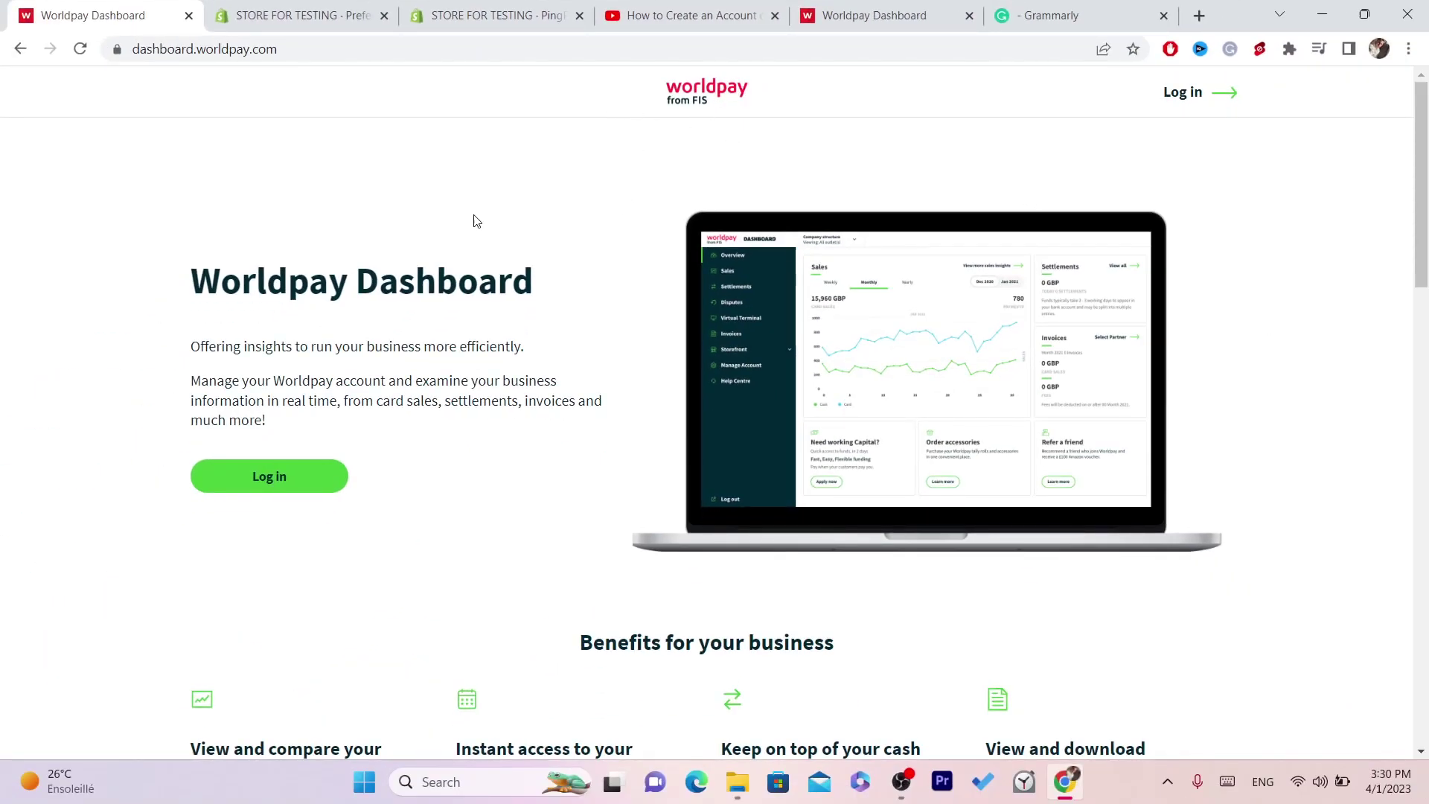
- Highlight the text describing what the Worldpay Dashboard offers
drag(191, 383, 422, 402)
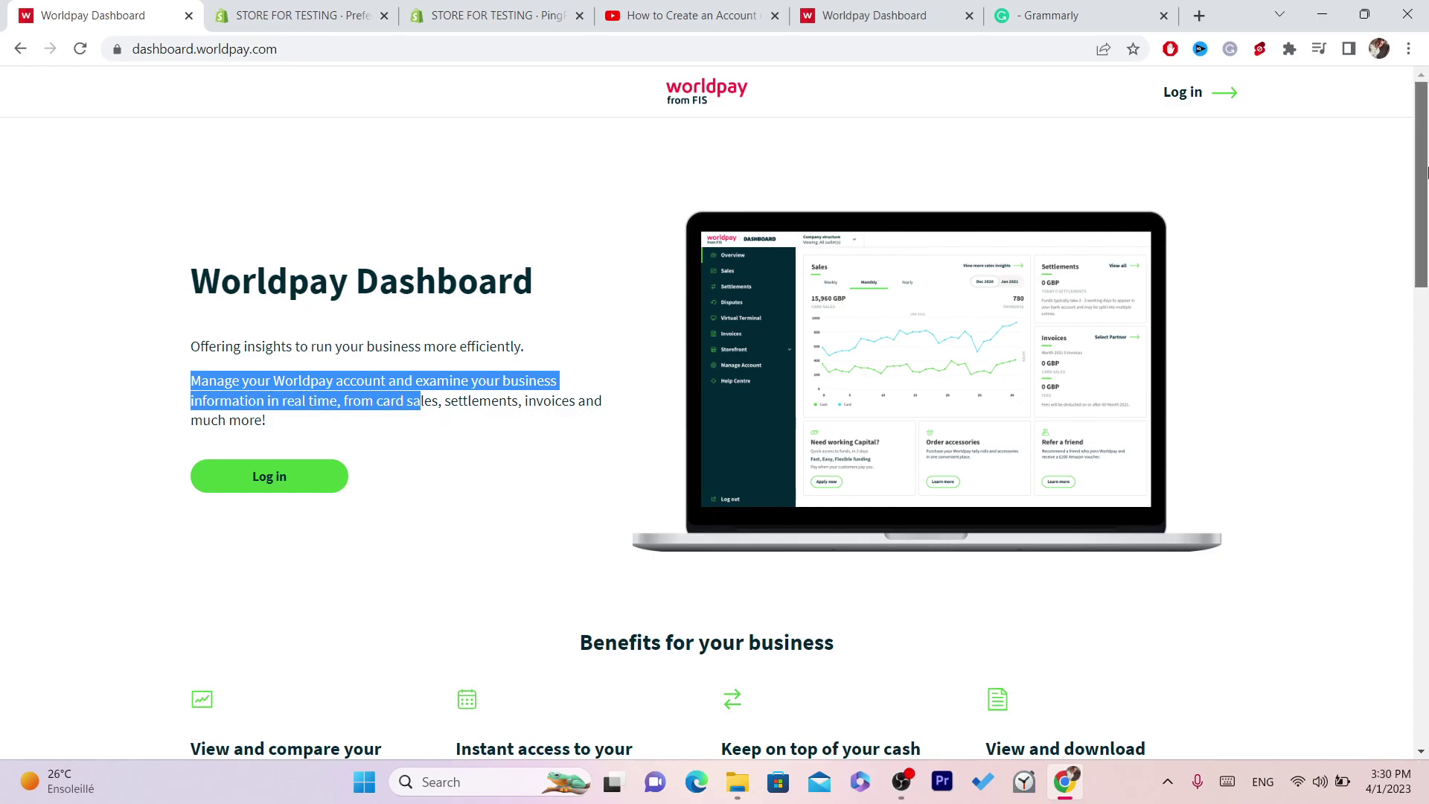
drag(1421, 167, 1423, 580)
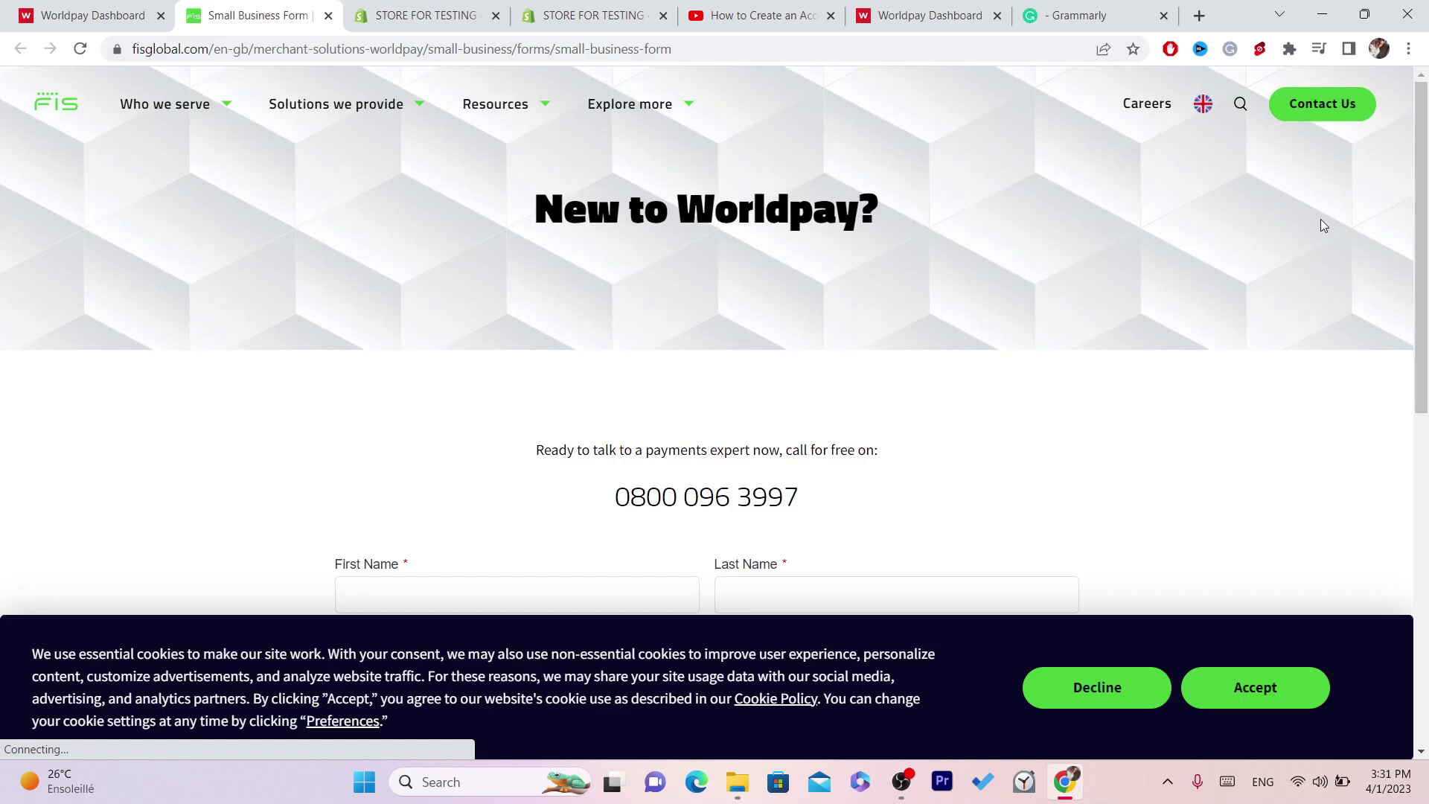
scroll(714, 447, down, 3)
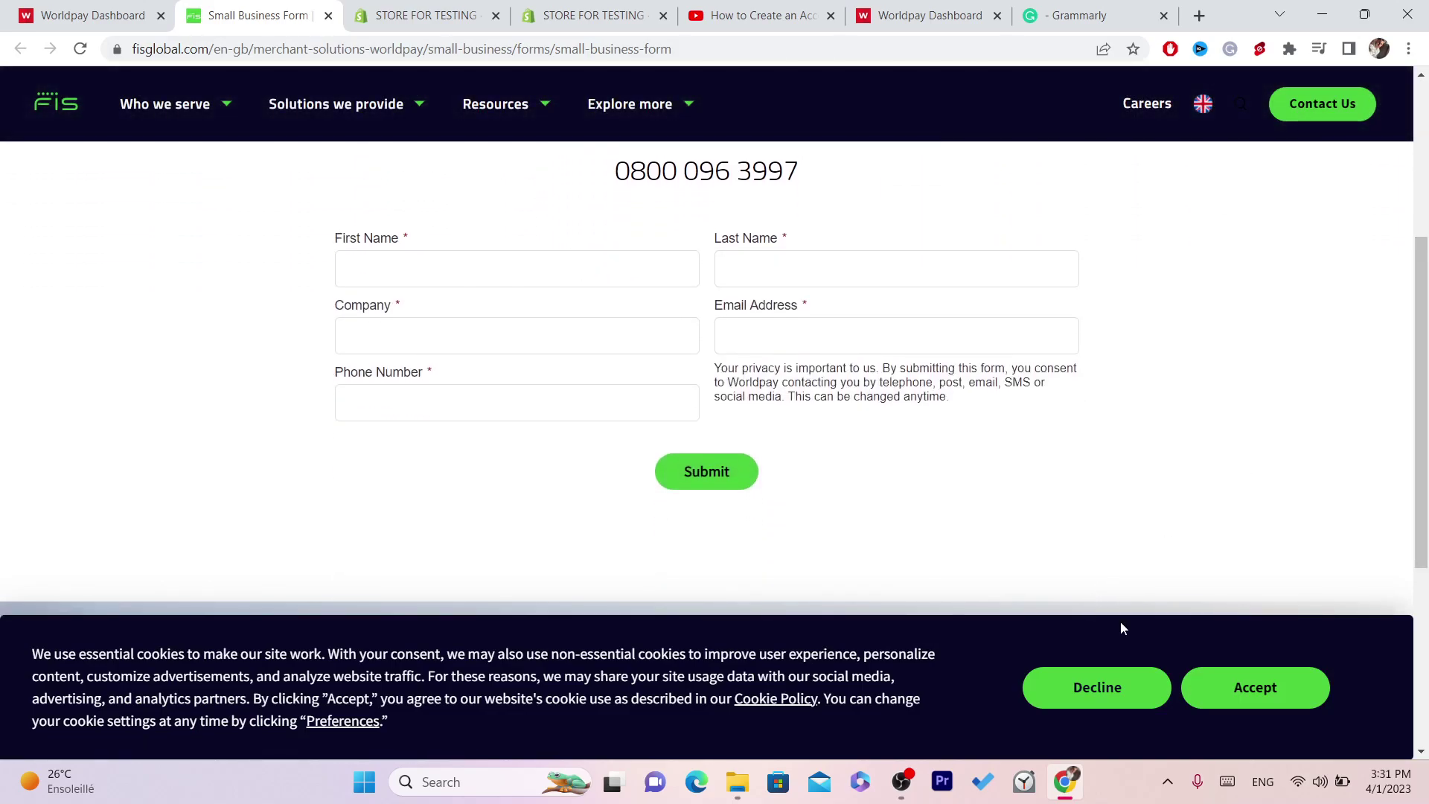
- Accept the cookie notice and go through First Name, Company, Phone, Last Name and Email fields
click(1256, 688)
click(369, 269)
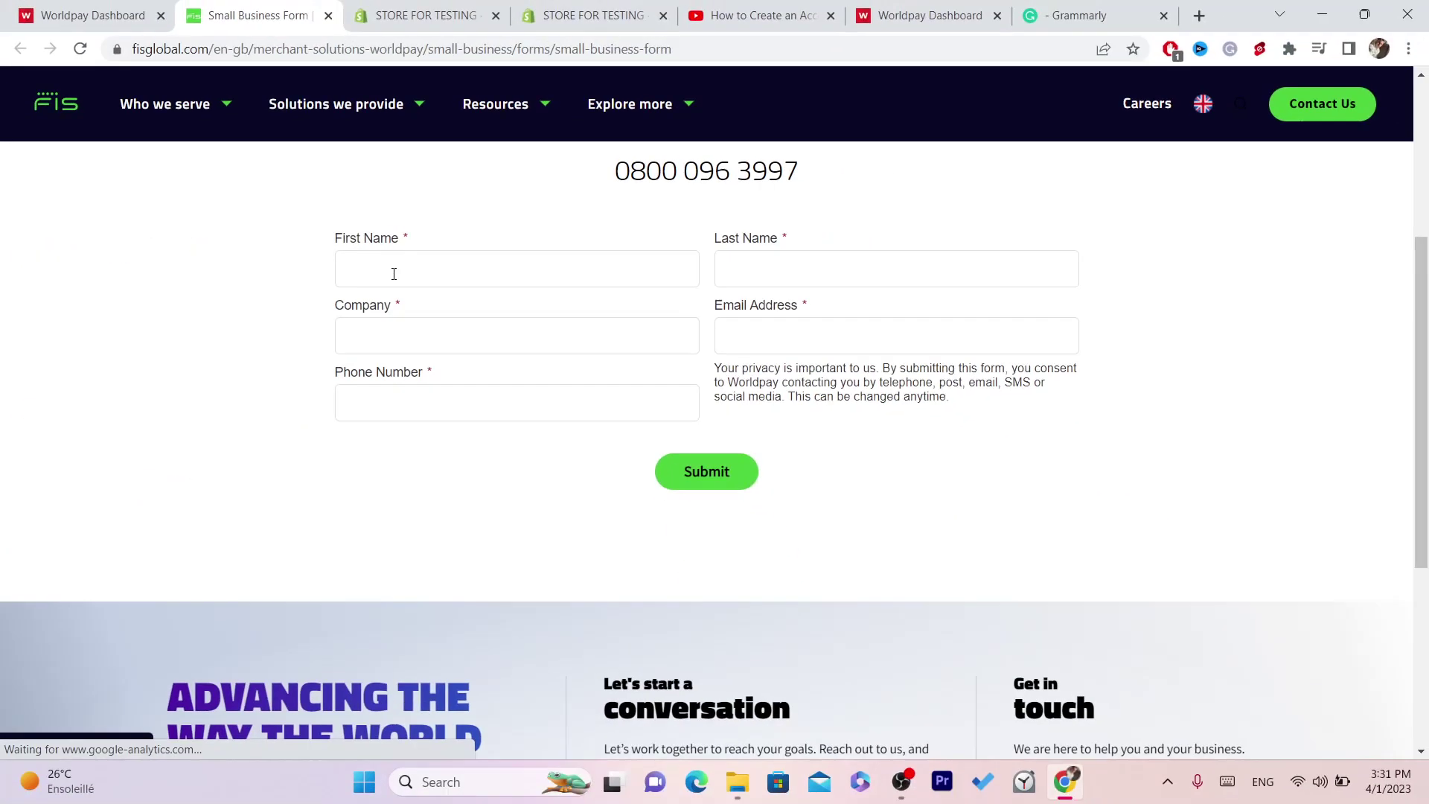
click(392, 274)
click(398, 335)
click(406, 402)
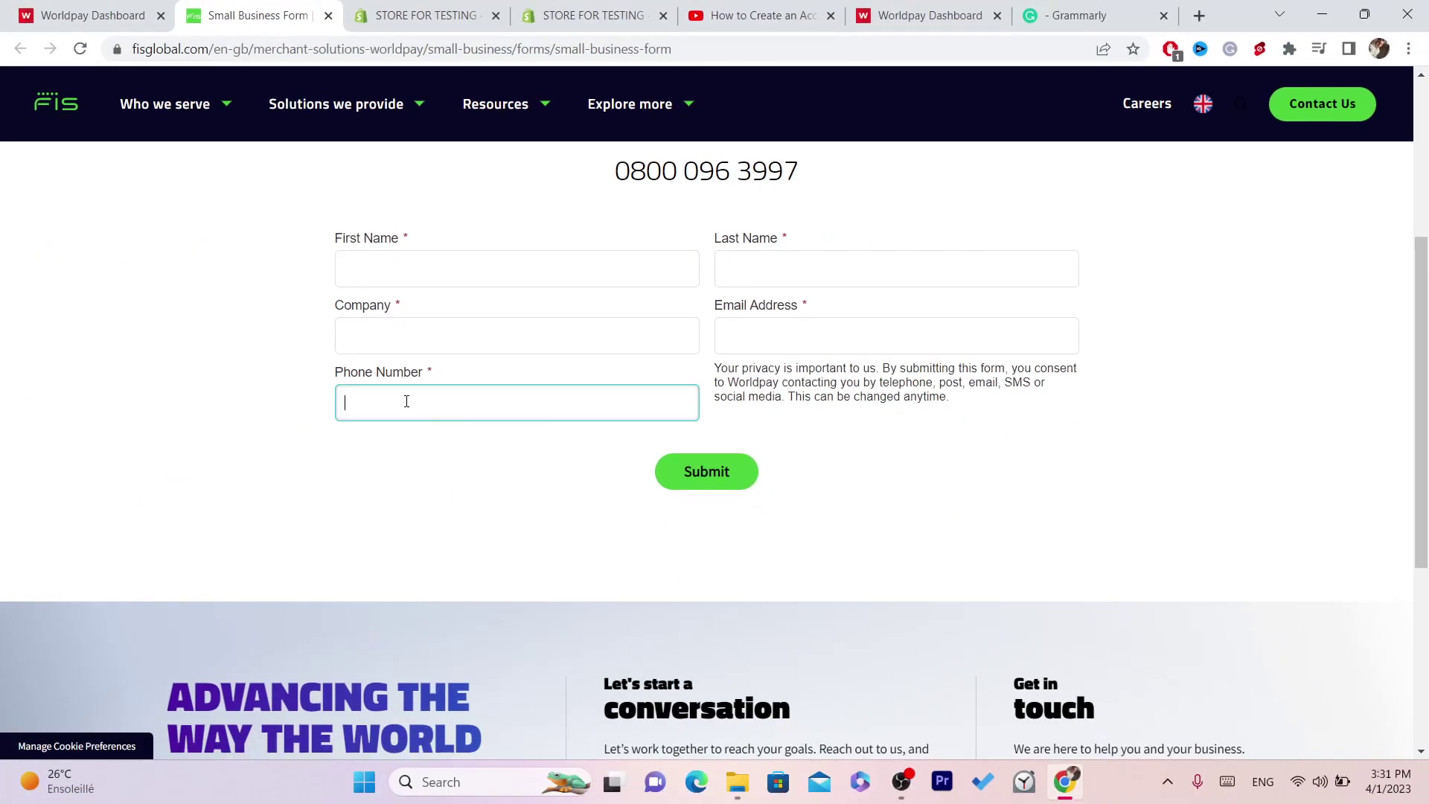
text(0044)
click(754, 273)
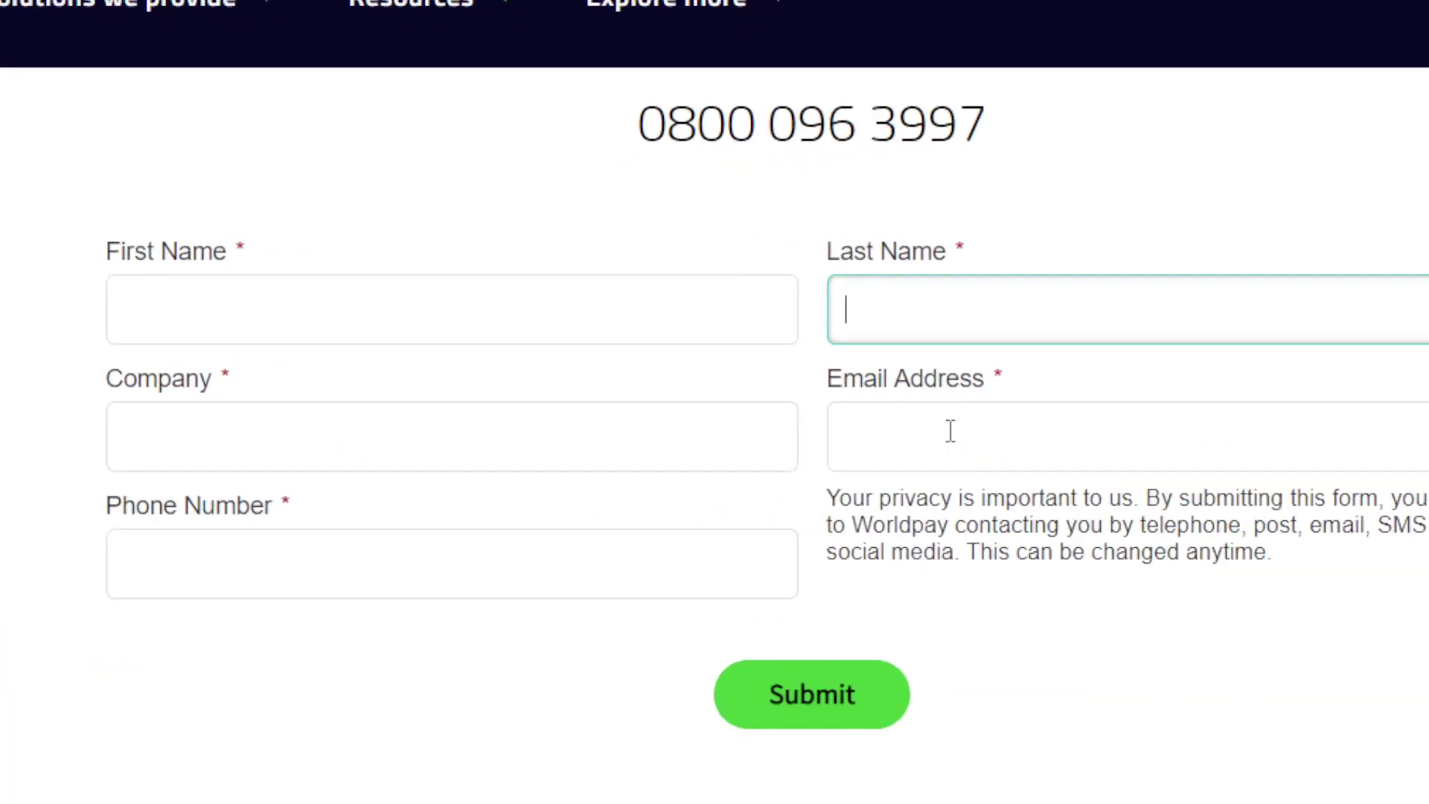
click(950, 431)
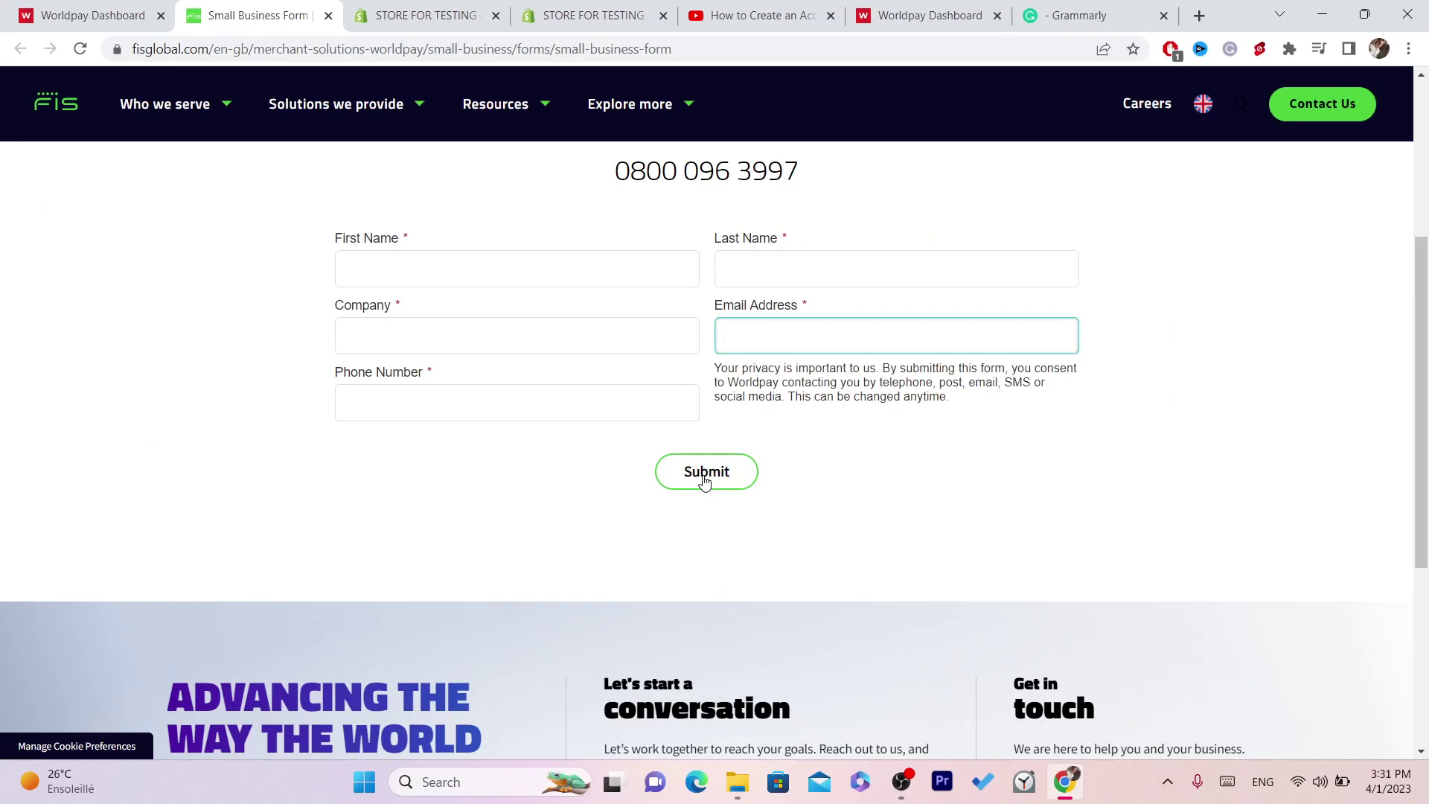
- Look up the word 'is' in the privacy note, close the definition, and focus Email Address
double_click(786, 372)
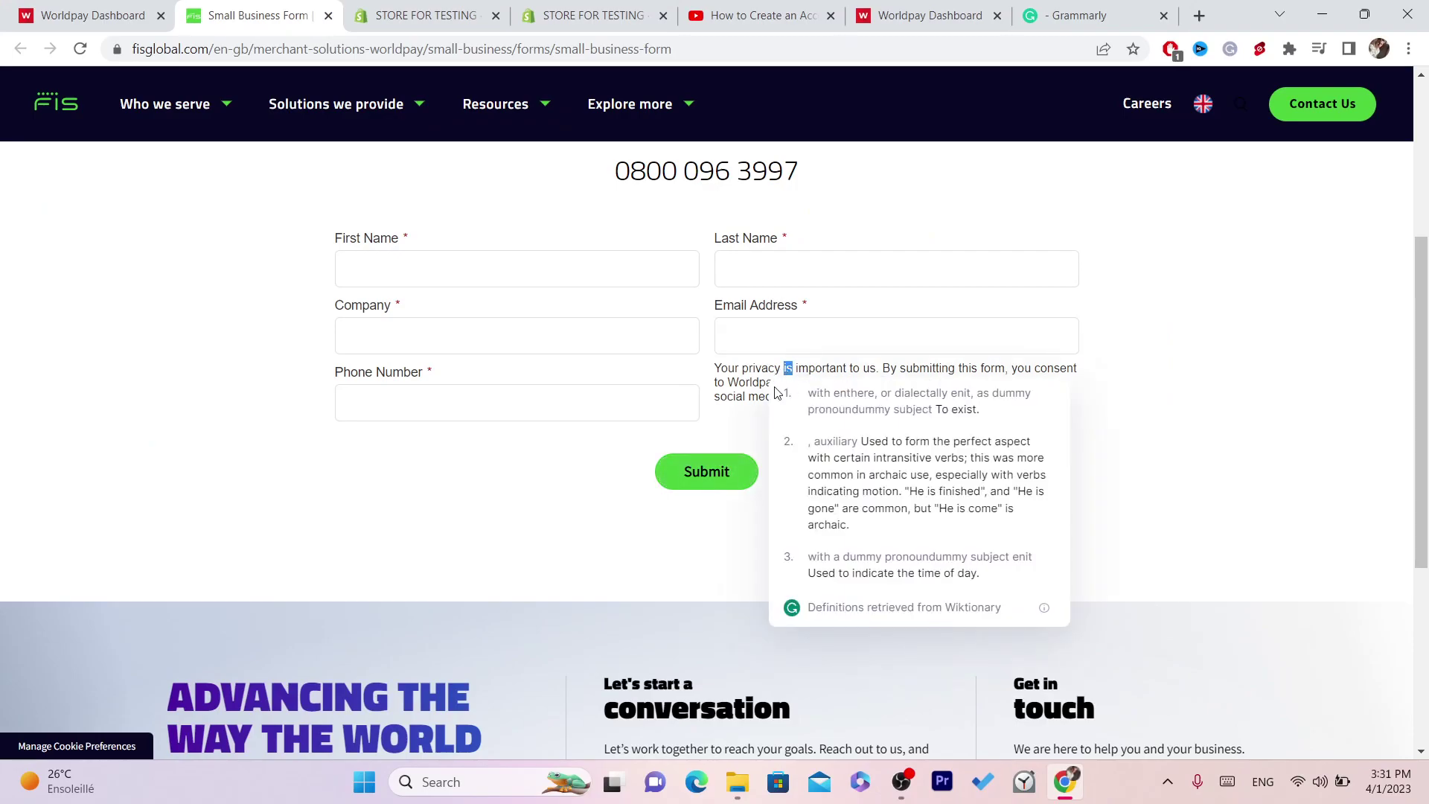
click(778, 391)
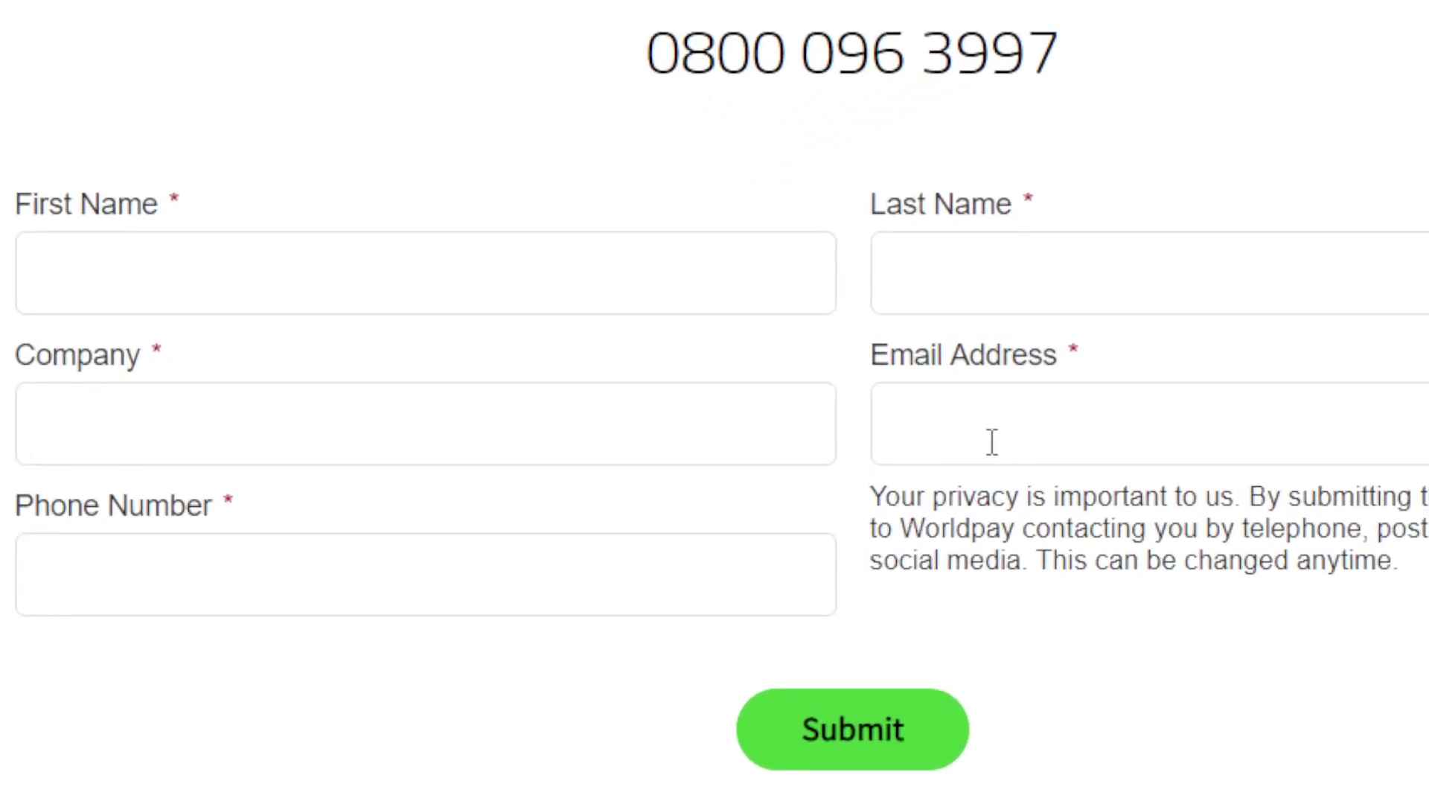
click(768, 346)
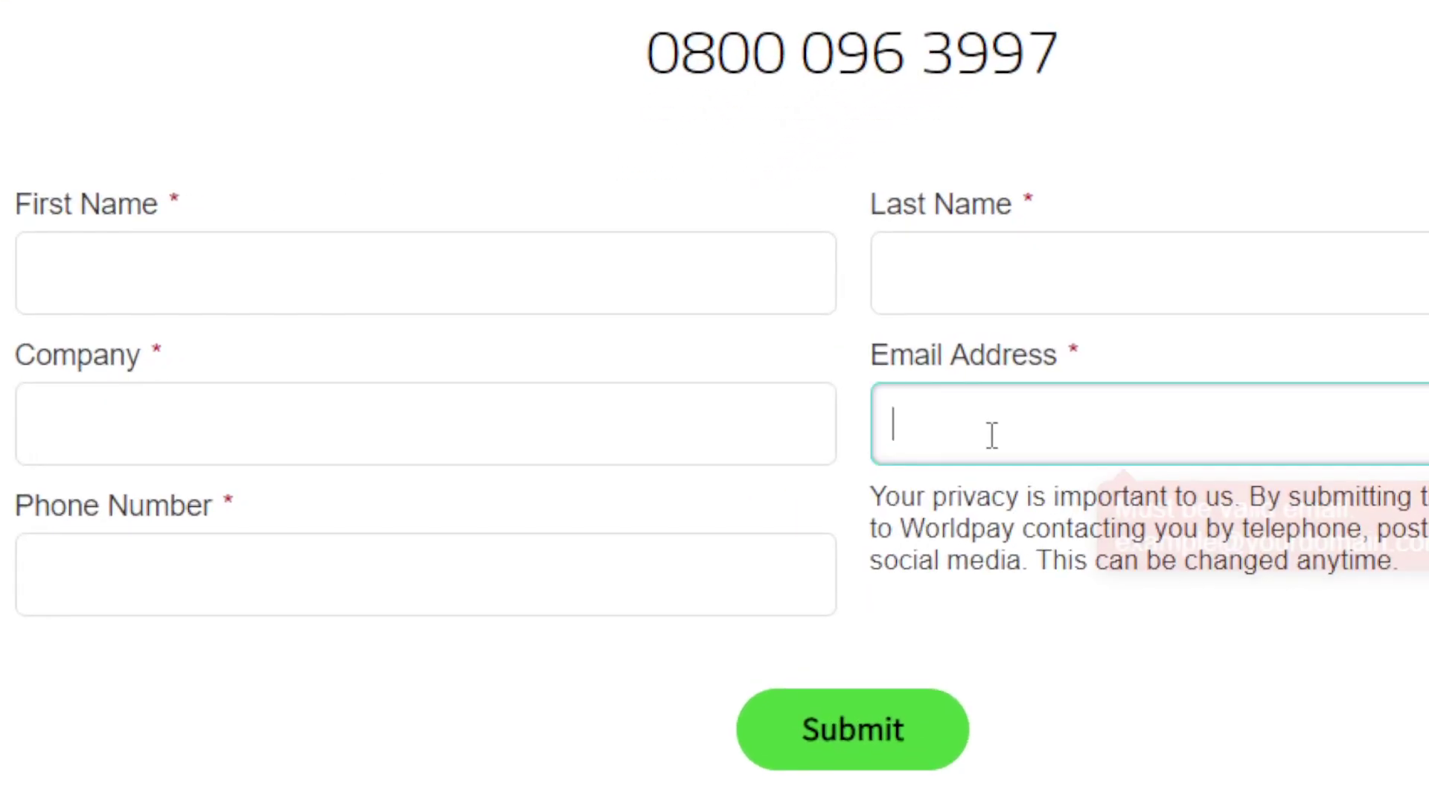